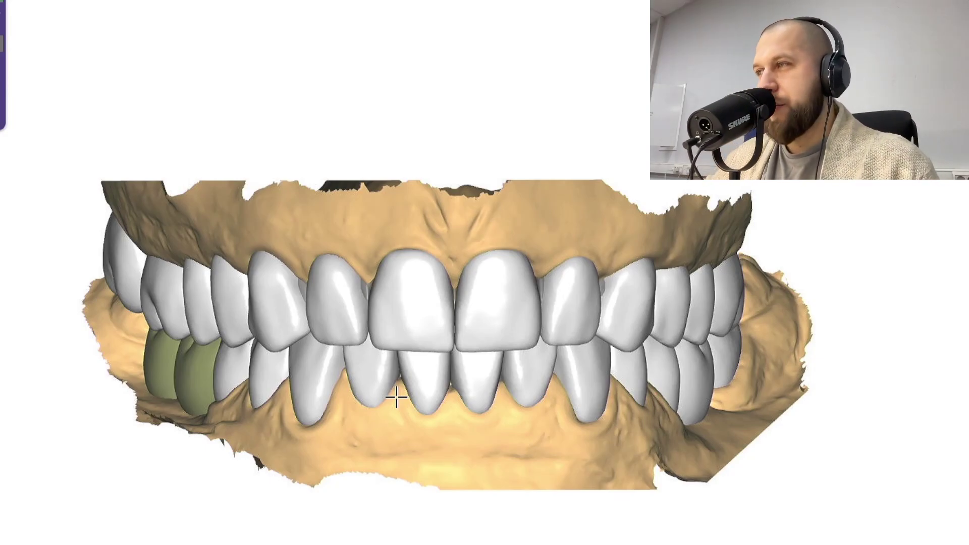
# Orbit around the full tooth setup, then hide the upper jaw to leave the lower arch.
pyautogui.scroll(1, 426, 260)
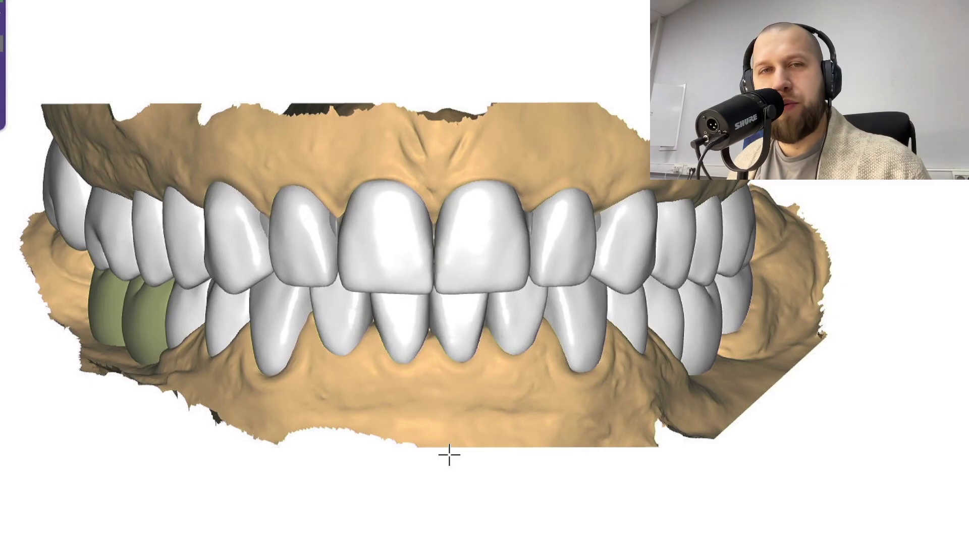
pyautogui.moveTo(519, 383); pyautogui.dragTo(538, 341, button='right')
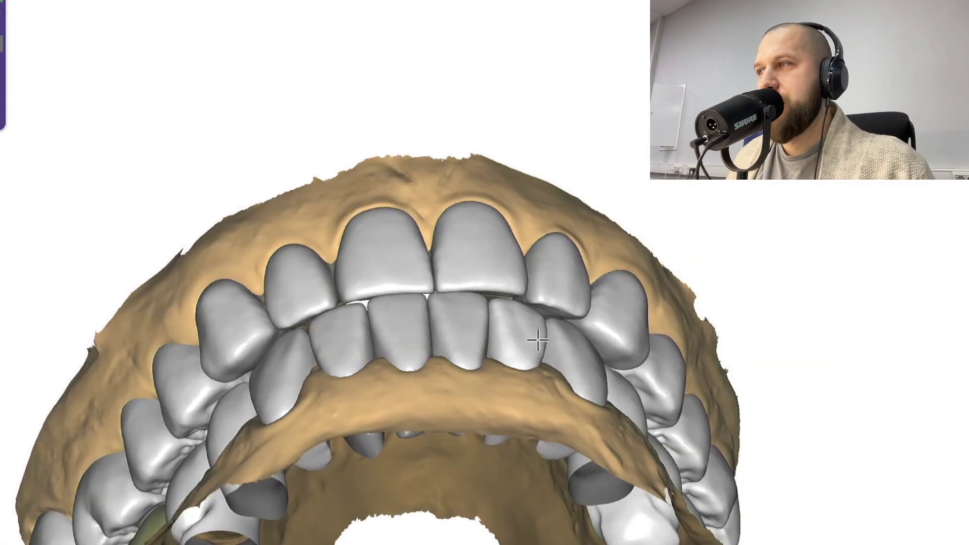
pyautogui.scroll(3, 538, 342)
pyautogui.scroll(3, 352, 287)
pyautogui.scroll(2, 519, 203)
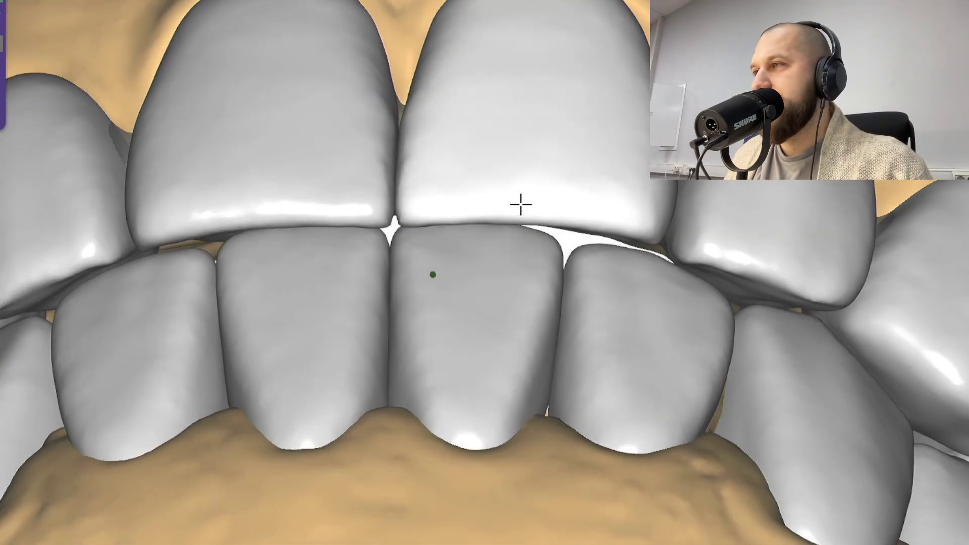
pyautogui.scroll(-3, 520, 204)
pyautogui.scroll(-2, 521, 204)
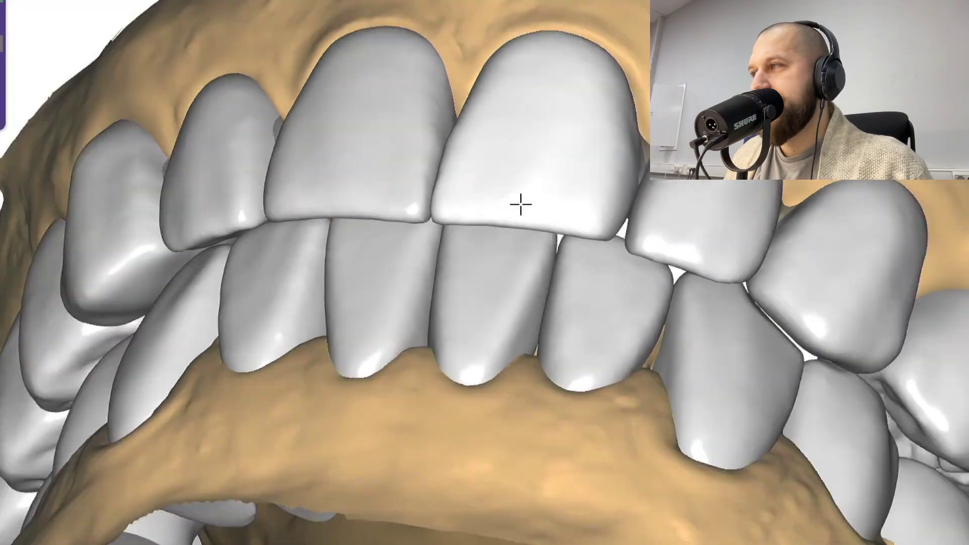
pyautogui.moveTo(521, 204); pyautogui.dragTo(904, 436, button='right')
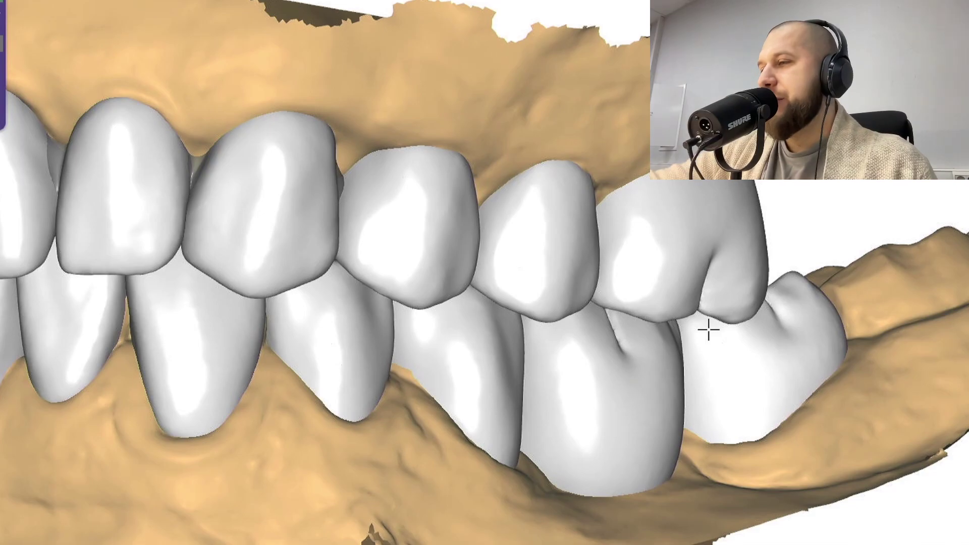
pyautogui.press('u')
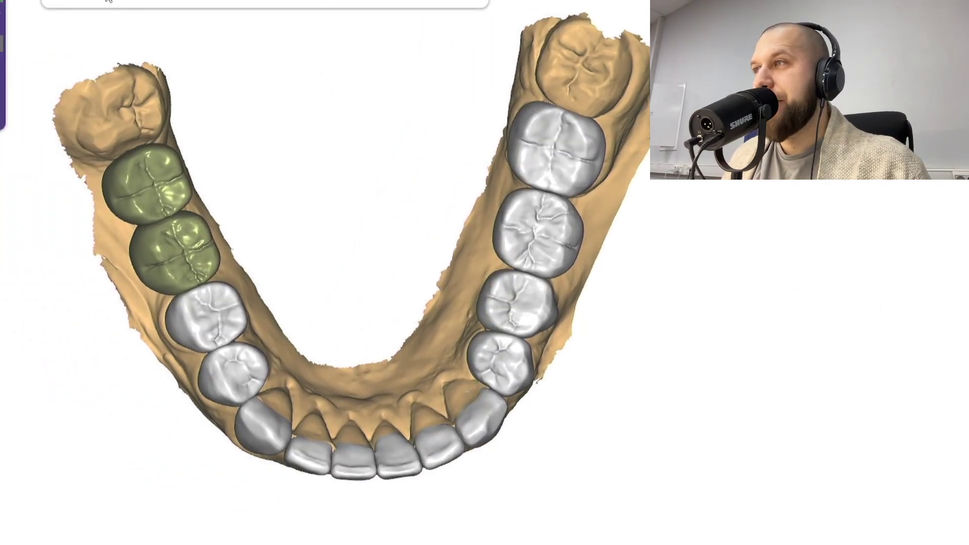
# Switch the display mode to Contacts and zoom in on the blue contact spots.
pyautogui.click(108, 1)
pyautogui.click(75, 49)
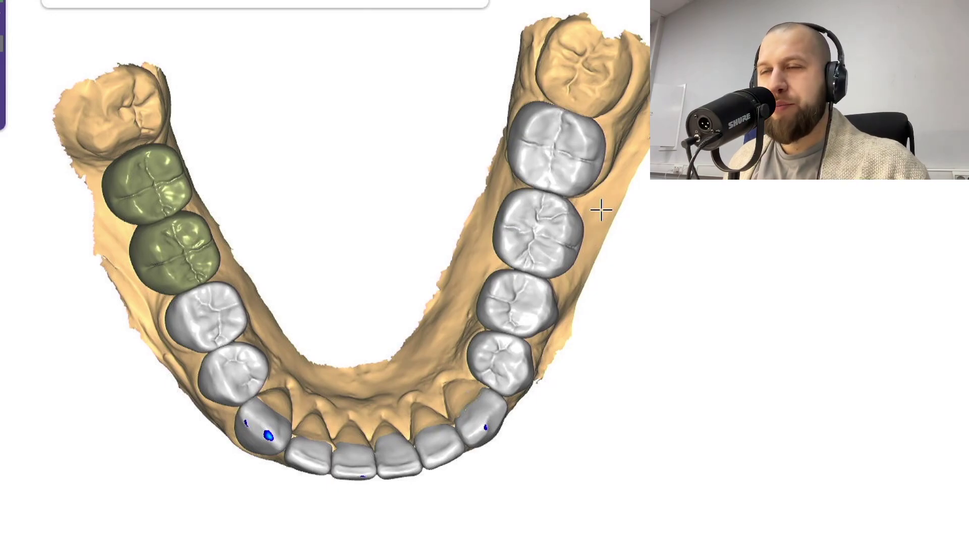
pyautogui.scroll(2, 383, 303)
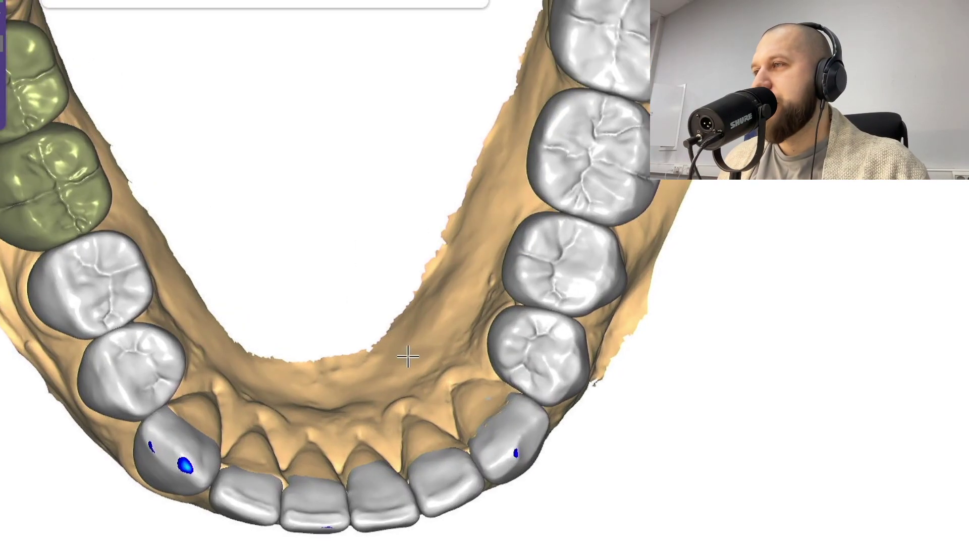
pyautogui.scroll(1, 433, 385)
pyautogui.scroll(-3, 444, 404)
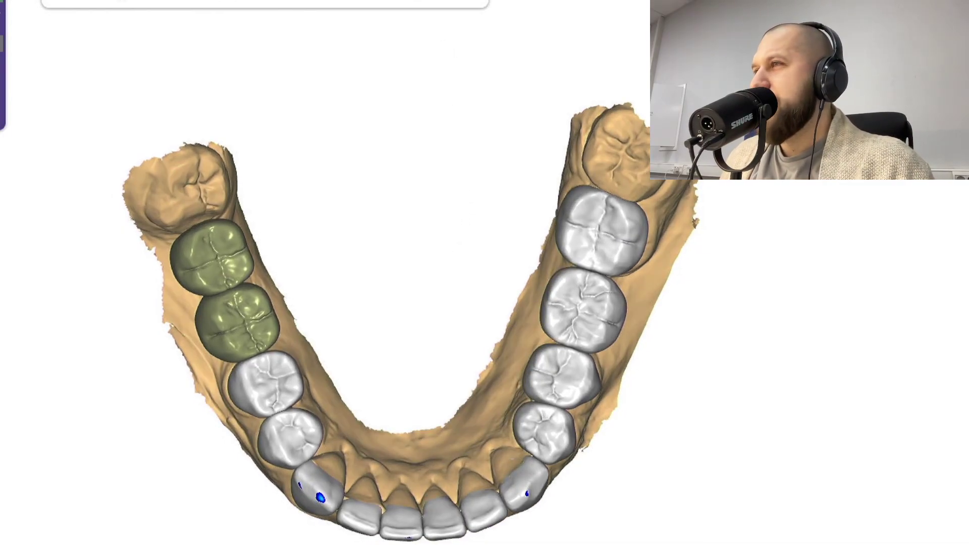
pyautogui.scroll(-1, 485, 314)
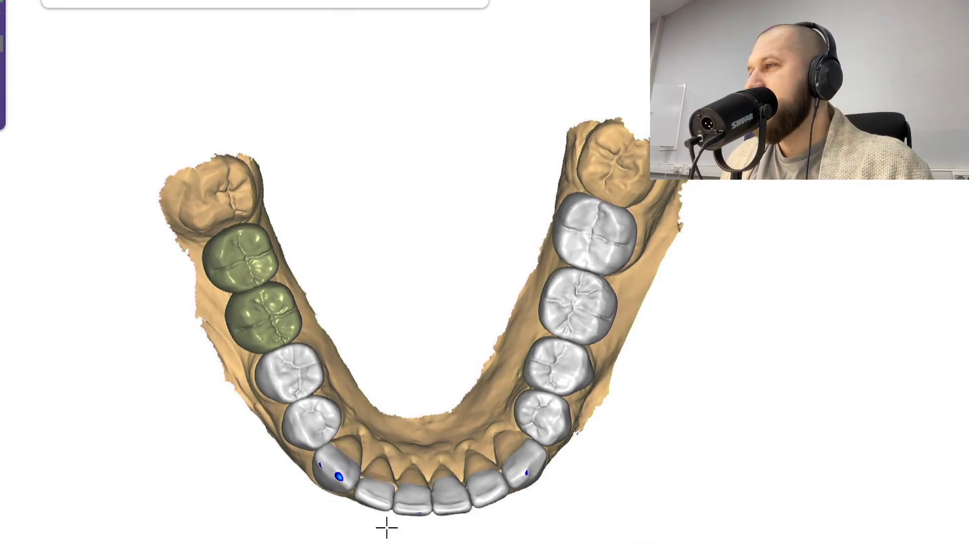
pyautogui.scroll(2, 483, 449)
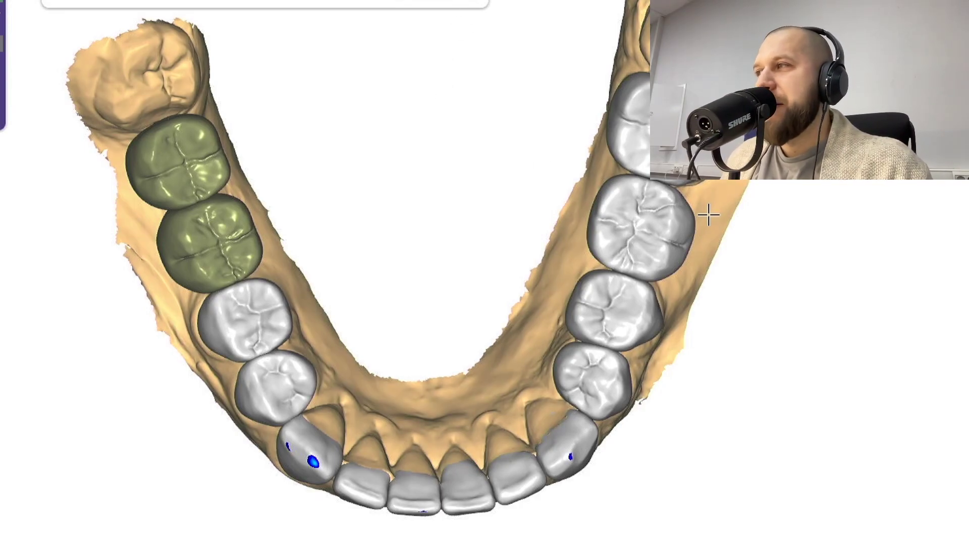
pyautogui.scroll(-2, 571, 282)
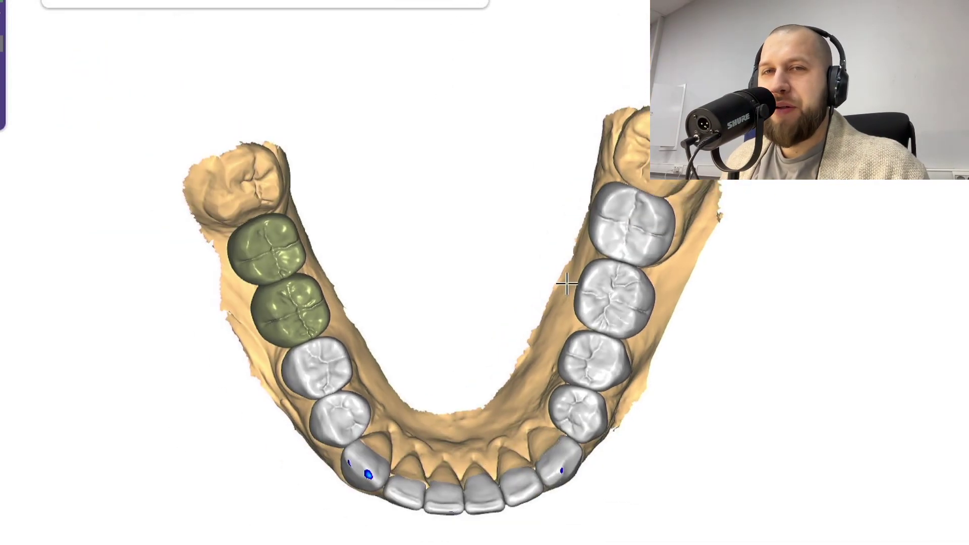
pyautogui.scroll(-1, 567, 284)
pyautogui.moveTo(558, 273); pyautogui.dragTo(388, 268, button='middle')
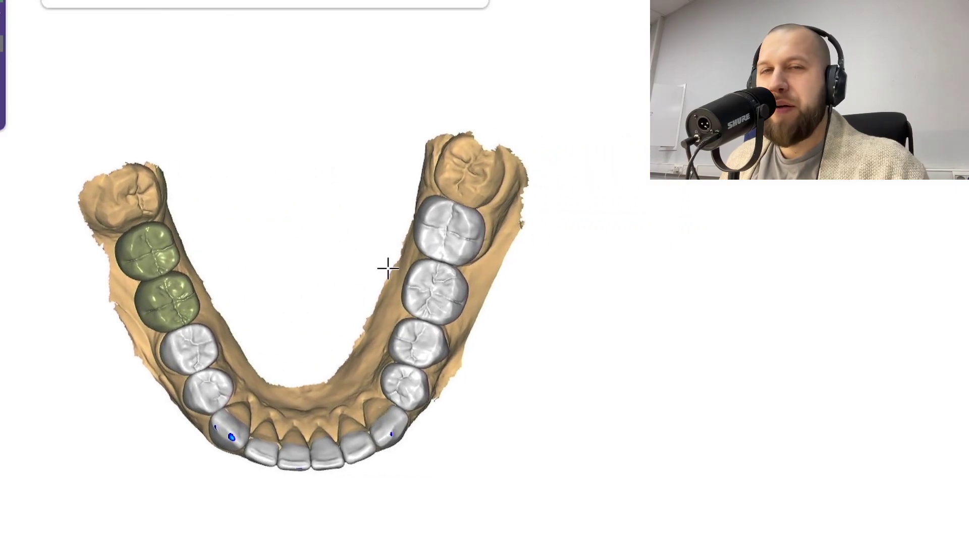
# Hide the tooth designs to inspect the prepared stumps from the side, then show them again.
pyautogui.press('space')
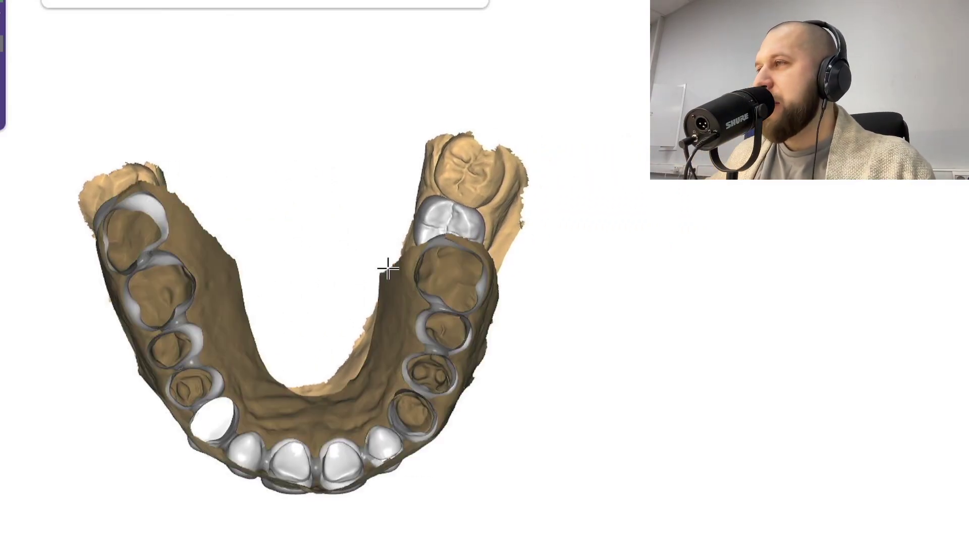
pyautogui.moveTo(366, 249); pyautogui.dragTo(358, 259, button='right')
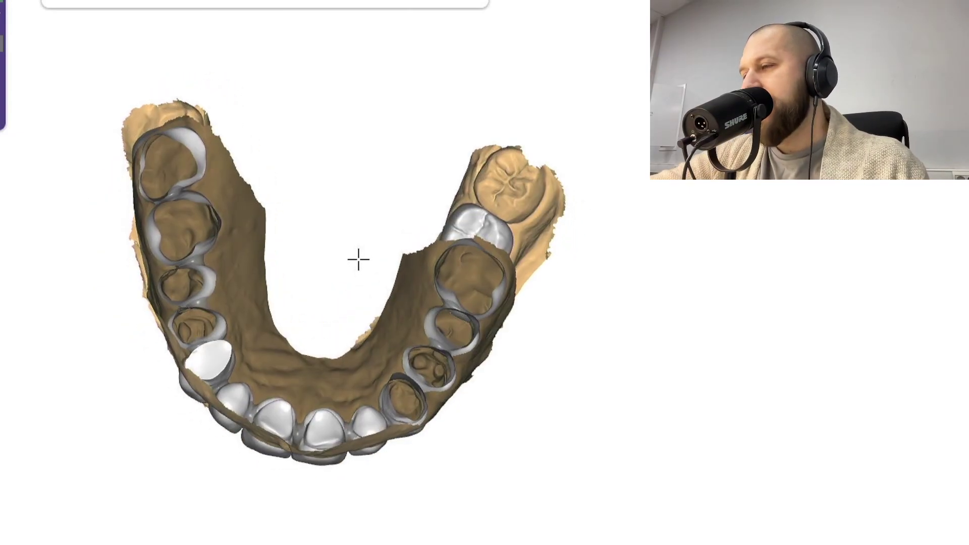
pyautogui.press('space')
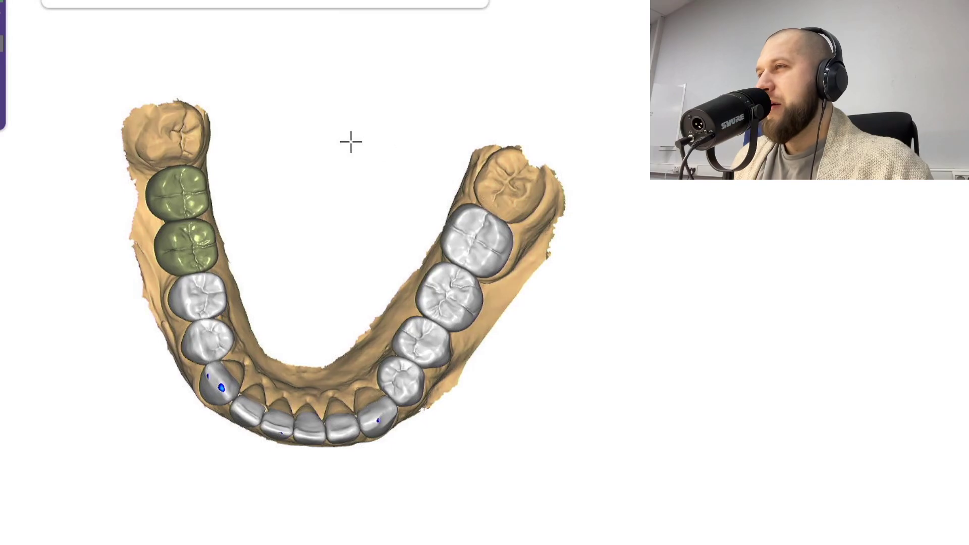
# Zoom in and out on the lower arch to check its occlusal contacts.
pyautogui.scroll(3, 225, 391)
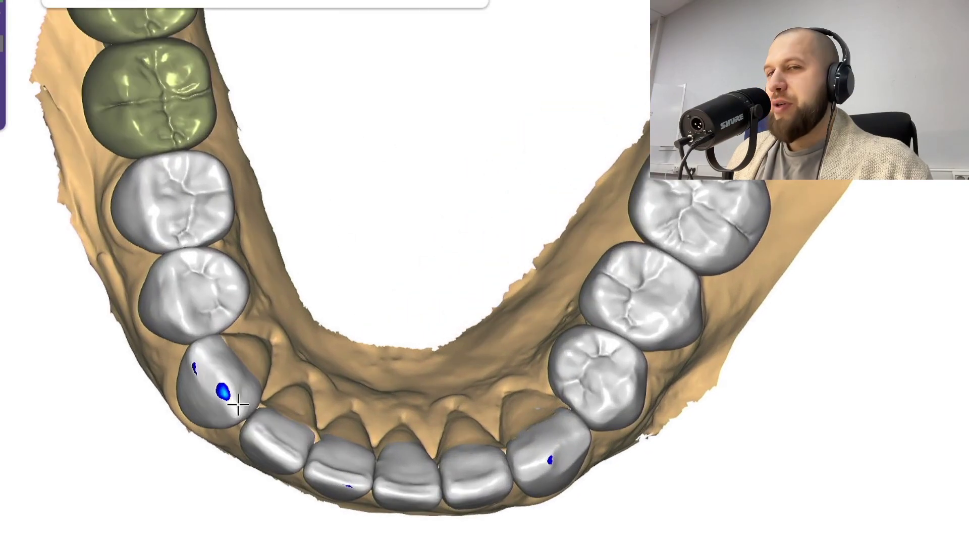
pyautogui.scroll(2, 230, 401)
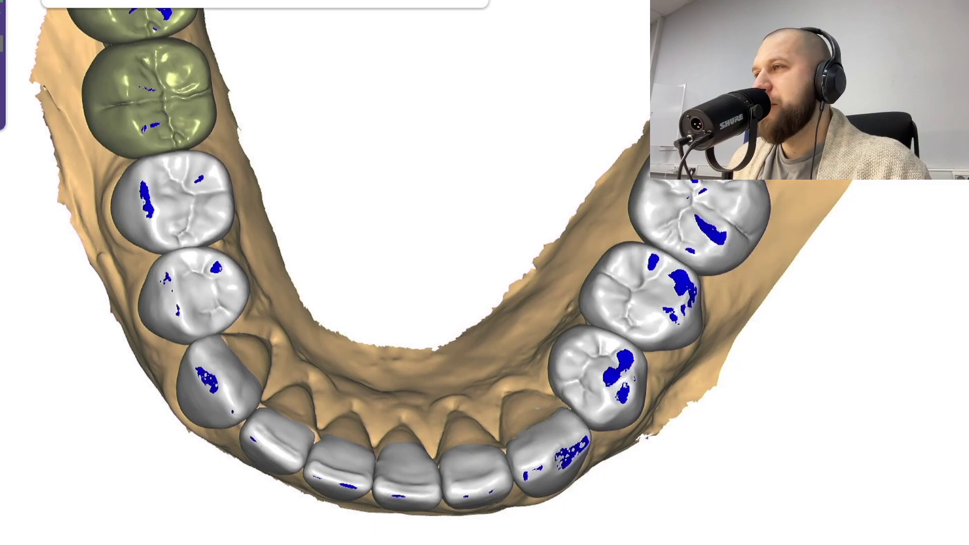
pyautogui.scroll(-3, 377, 318)
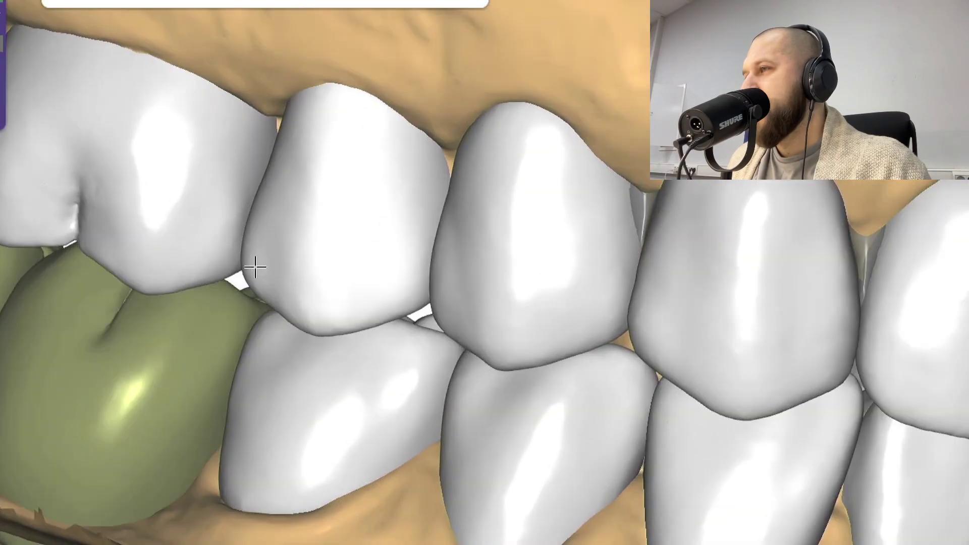
pyautogui.scroll(-1, 479, 484)
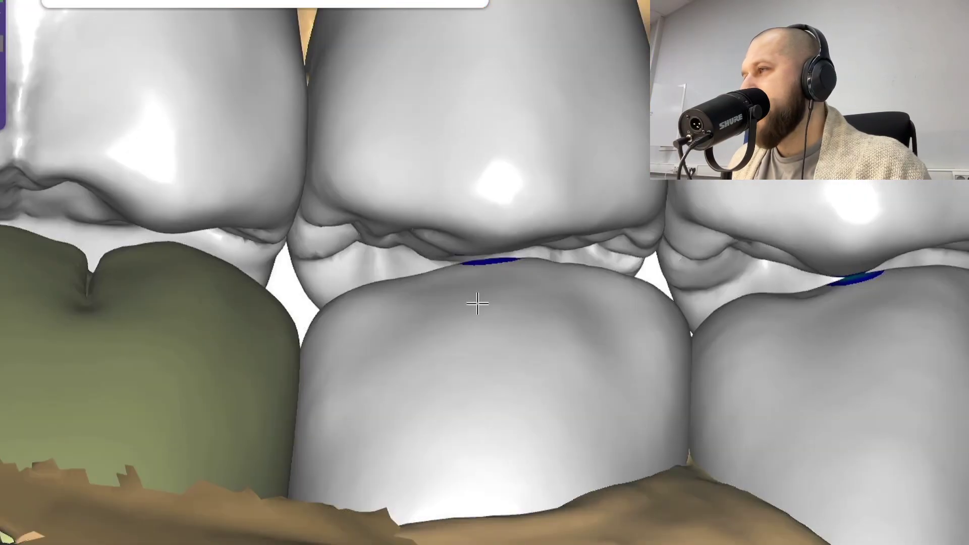
pyautogui.scroll(-1, 262, 280)
pyautogui.scroll(-1, 202, 283)
pyautogui.scroll(-2, 149, 291)
pyautogui.scroll(-2, 141, 293)
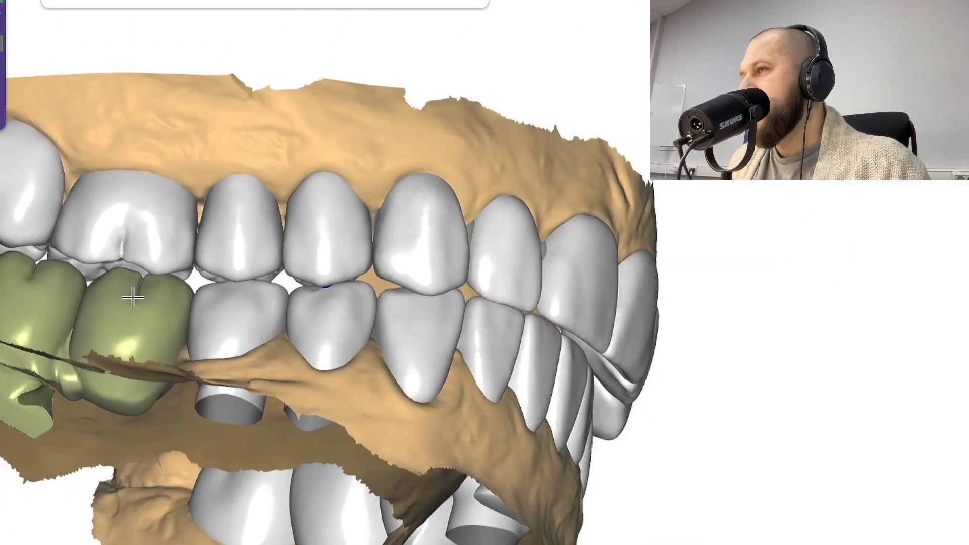
pyautogui.scroll(2, 455, 252)
pyautogui.scroll(2, 468, 246)
pyautogui.scroll(3, 468, 246)
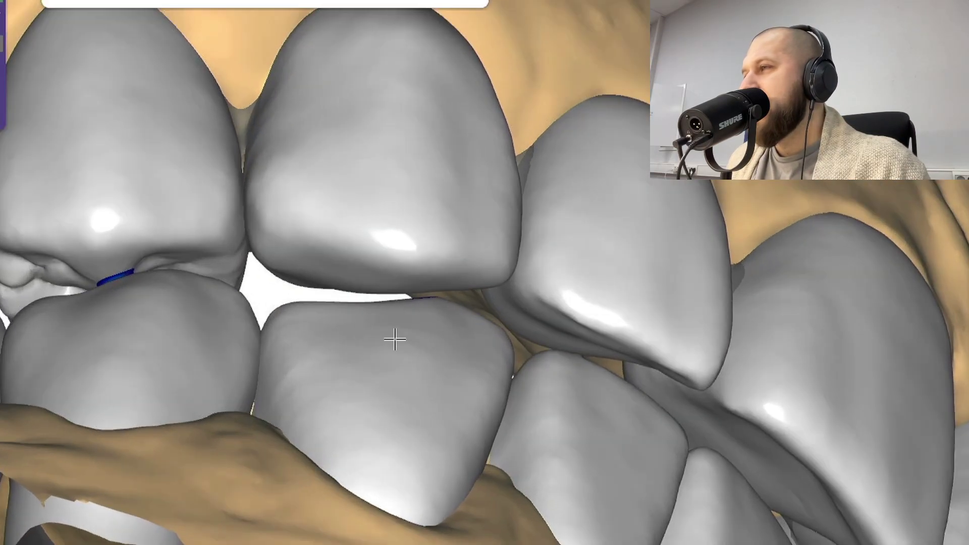
pyautogui.scroll(1, 372, 297)
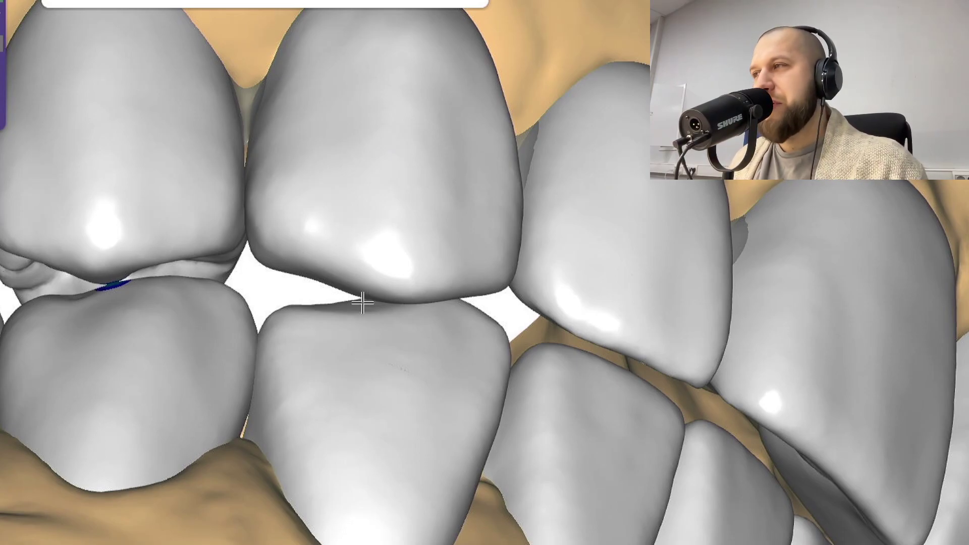
pyautogui.scroll(-5, 362, 303)
pyautogui.moveTo(430, 288)
pyautogui.mouseDown(button='right')
pyautogui.moveTo(772, 370)
pyautogui.moveTo(679, 371)
pyautogui.mouseUp(button='right')
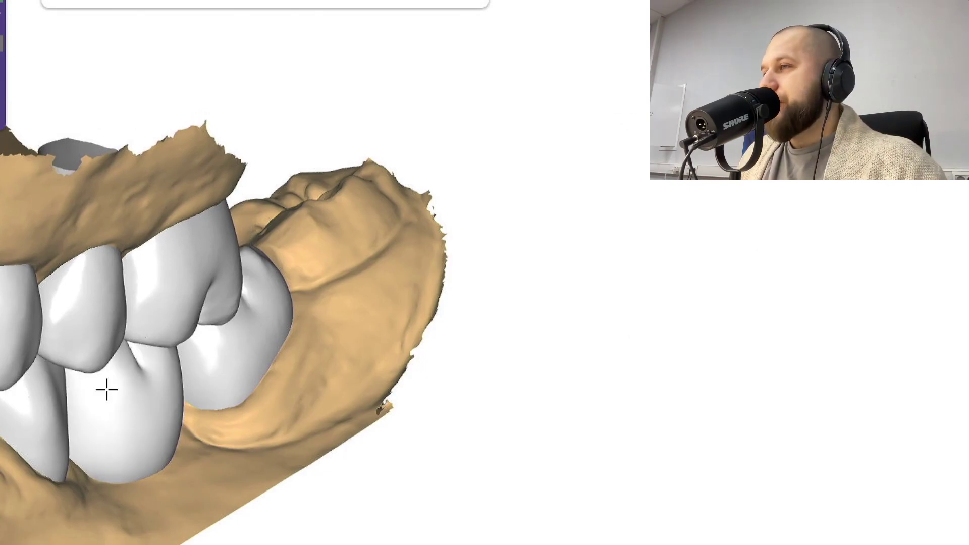
# Zoom and rotate closely around the teeth to inspect a contact area from several angles.
pyautogui.scroll(-5, 104, 390)
pyautogui.scroll(3, 325, 173)
pyautogui.scroll(2, 634, 152)
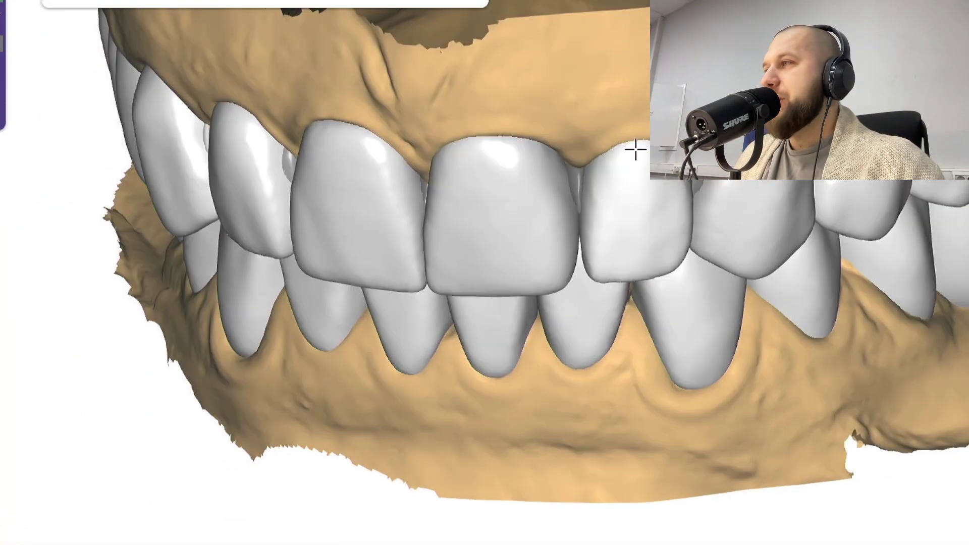
pyautogui.scroll(2, 448, 229)
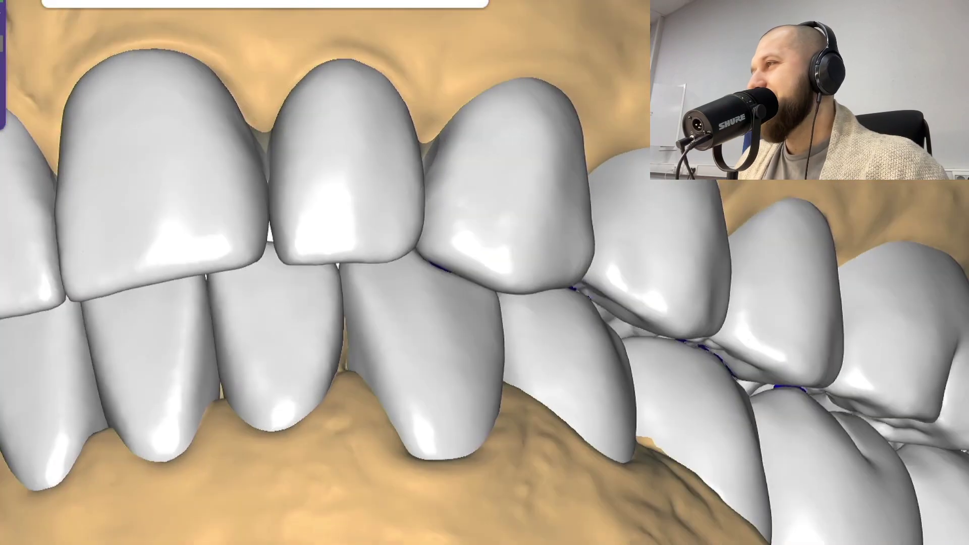
pyautogui.scroll(3, 717, 293)
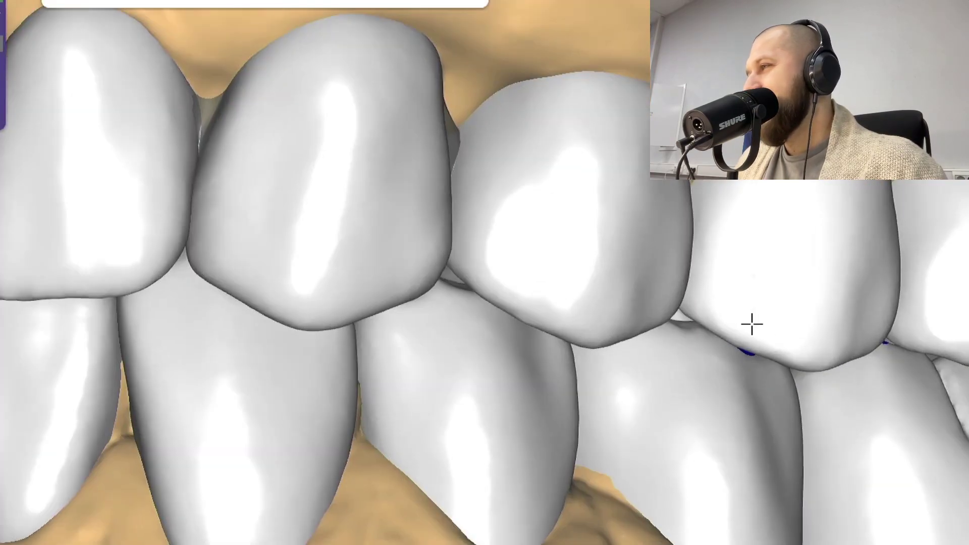
pyautogui.scroll(3, 767, 343)
pyautogui.moveTo(779, 358); pyautogui.dragTo(728, 402, button='right')
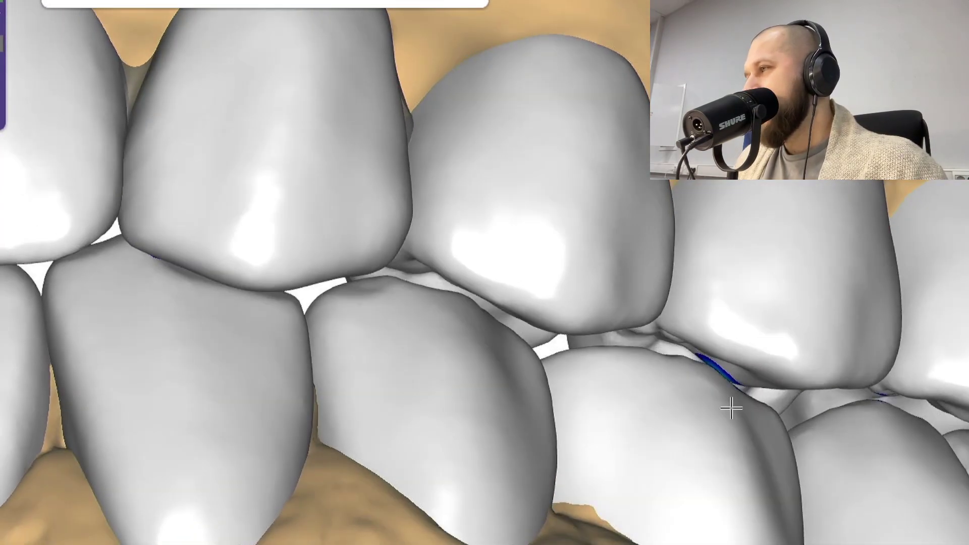
pyautogui.scroll(3, 729, 403)
pyautogui.scroll(2, 740, 385)
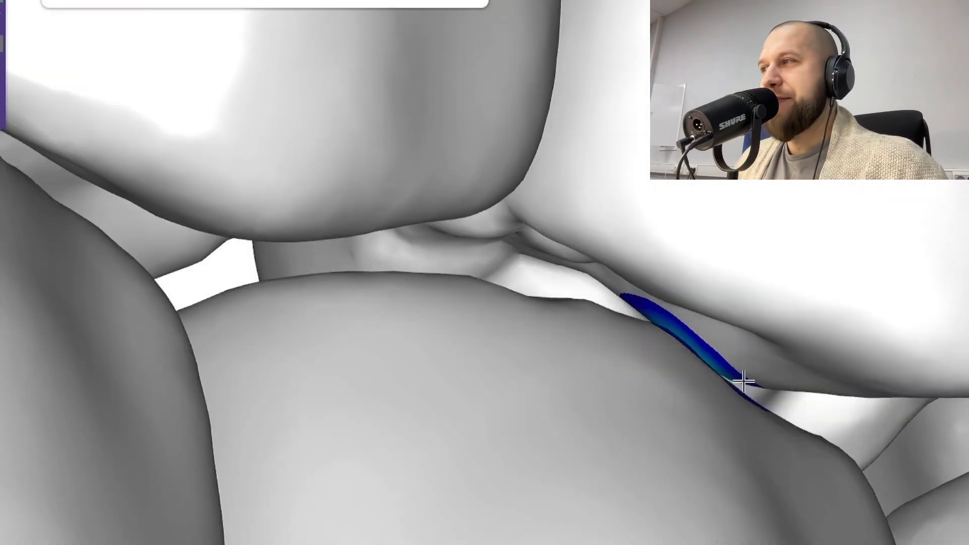
pyautogui.moveTo(739, 385)
pyautogui.mouseDown(button='right')
pyautogui.moveTo(786, 316)
pyautogui.moveTo(629, 351)
pyautogui.moveTo(679, 374)
pyautogui.mouseUp(button='right')
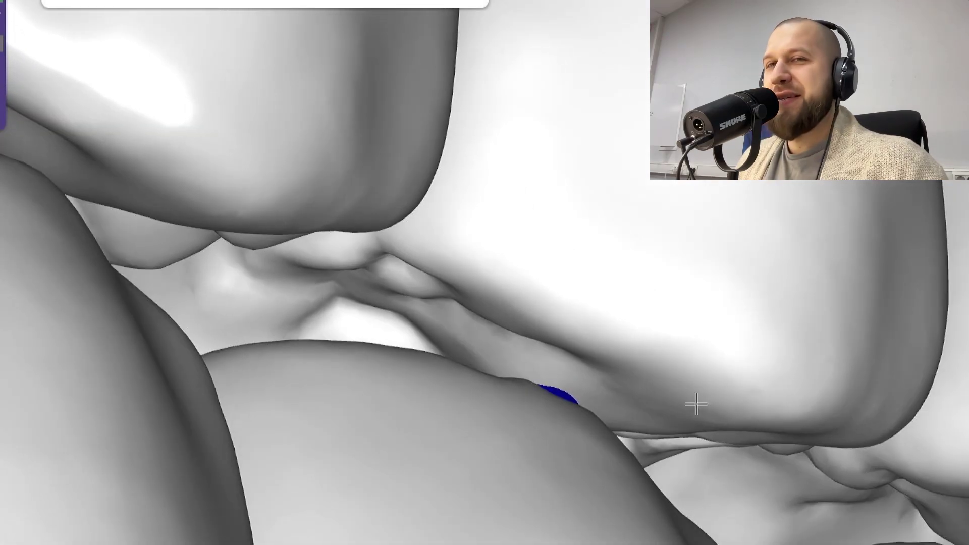
pyautogui.scroll(-5, 747, 394)
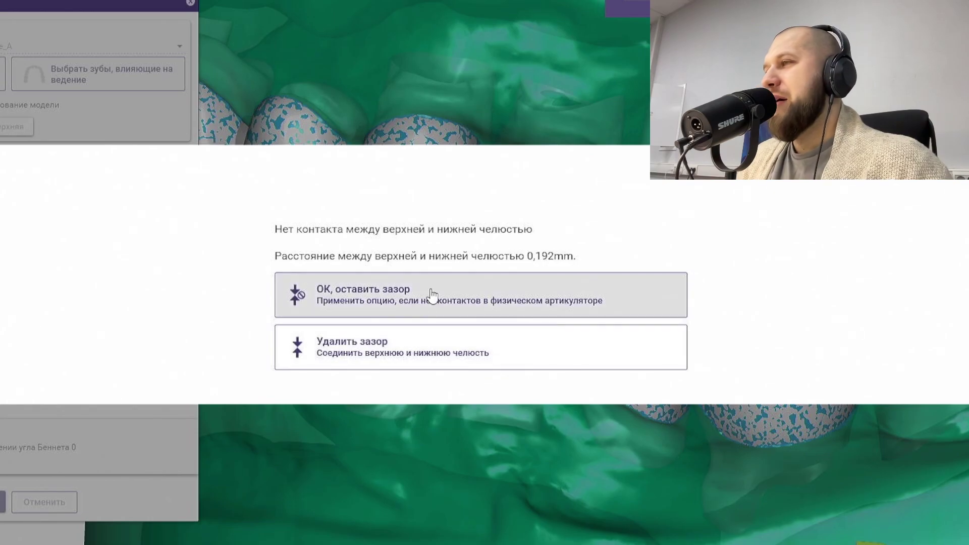
# Keep the 0.192 mm jaw gap and start defining the occlusal plane on the lower jaw.
pyautogui.click(428, 295)
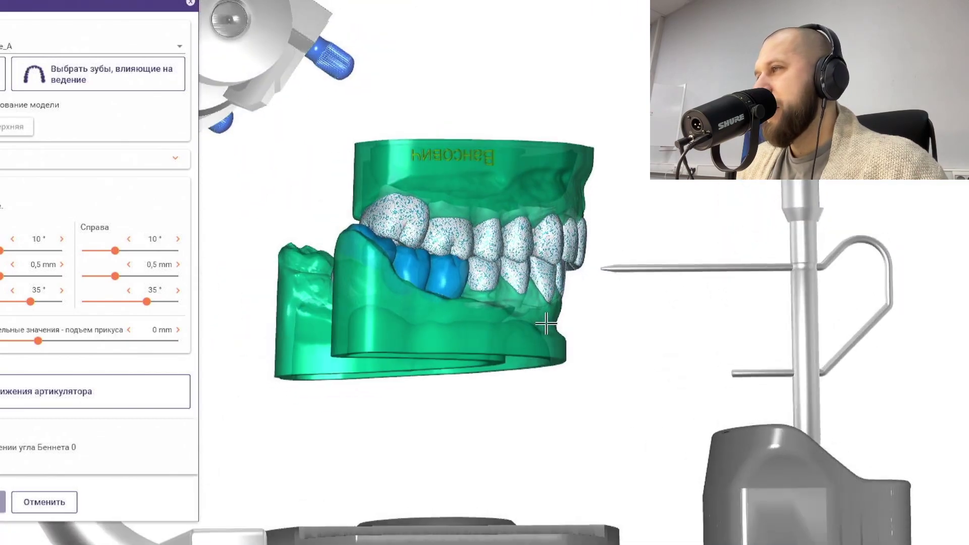
pyautogui.scroll(3, 595, 266)
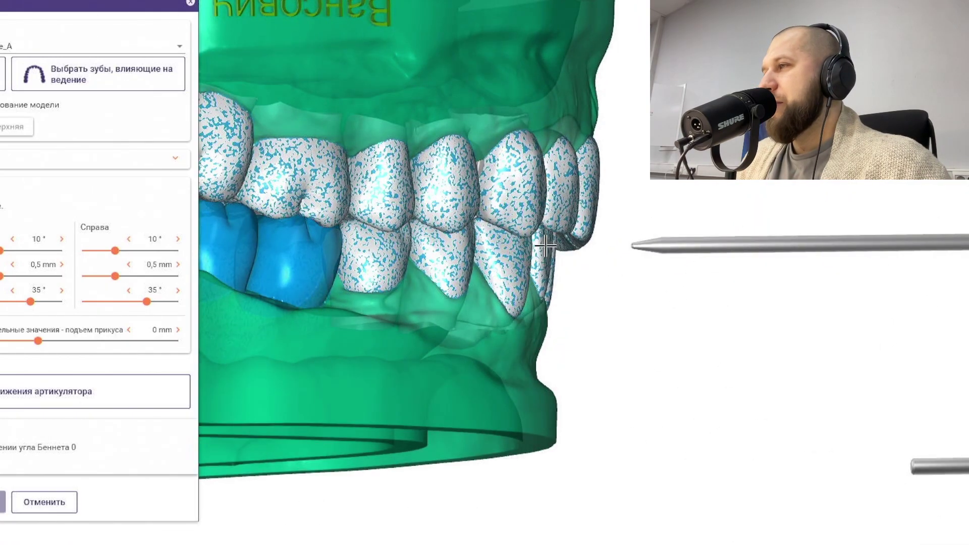
pyautogui.scroll(-5, 551, 245)
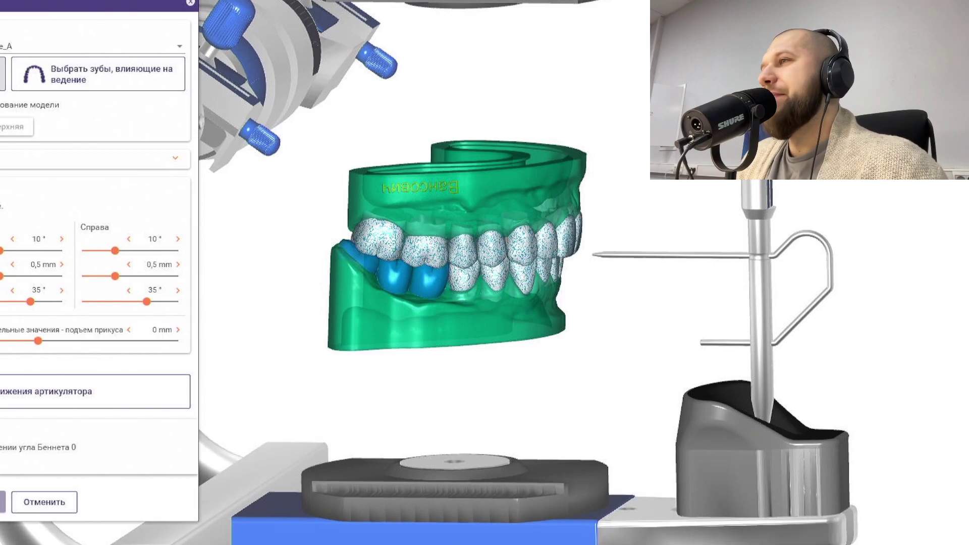
pyautogui.click(97, 88)
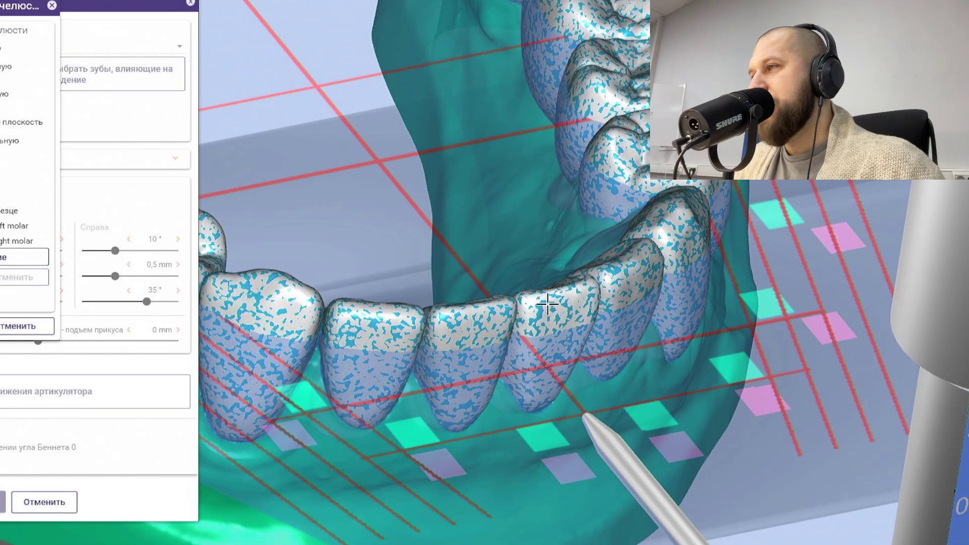
# Place occlusal plane points on the lower incisor and molar, then apply the plane.
pyautogui.click(525, 299)
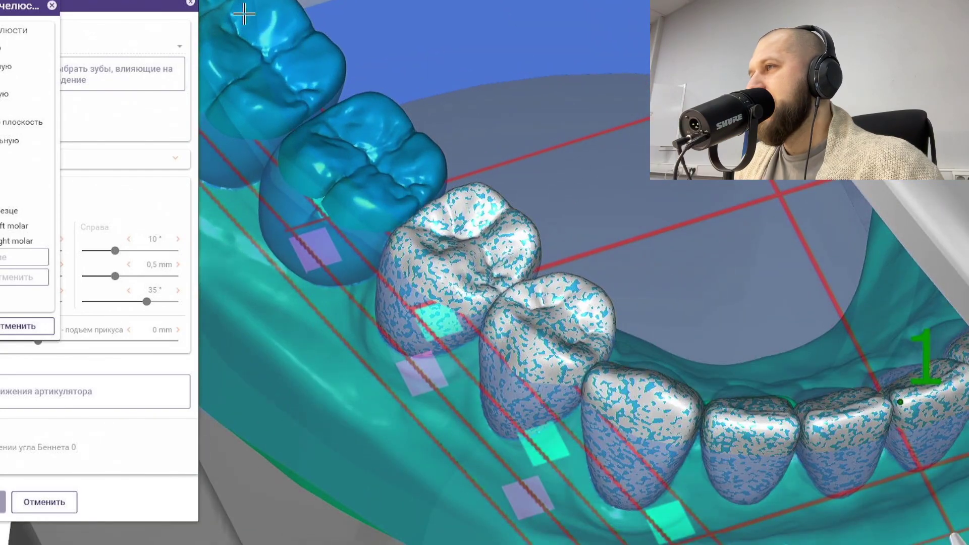
pyautogui.click(243, 14)
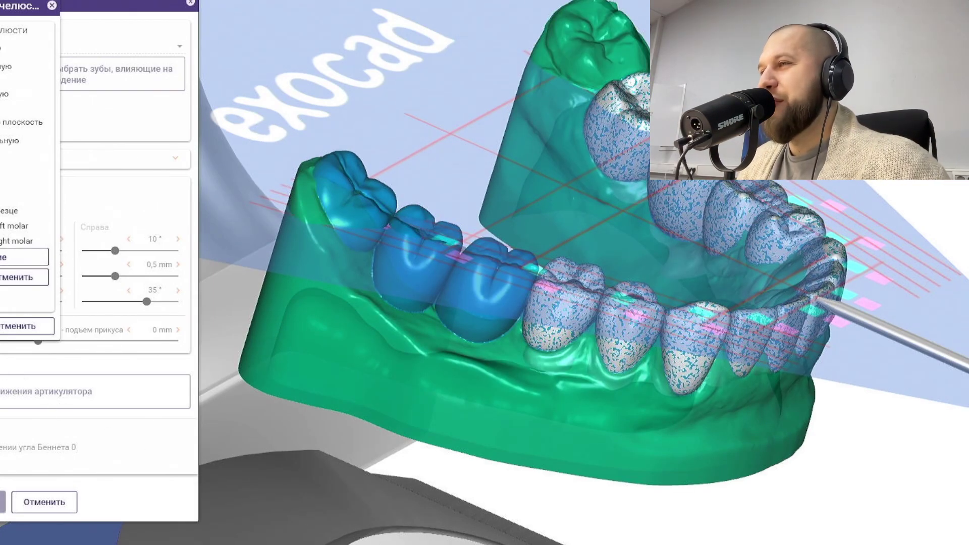
pyautogui.click(25, 257)
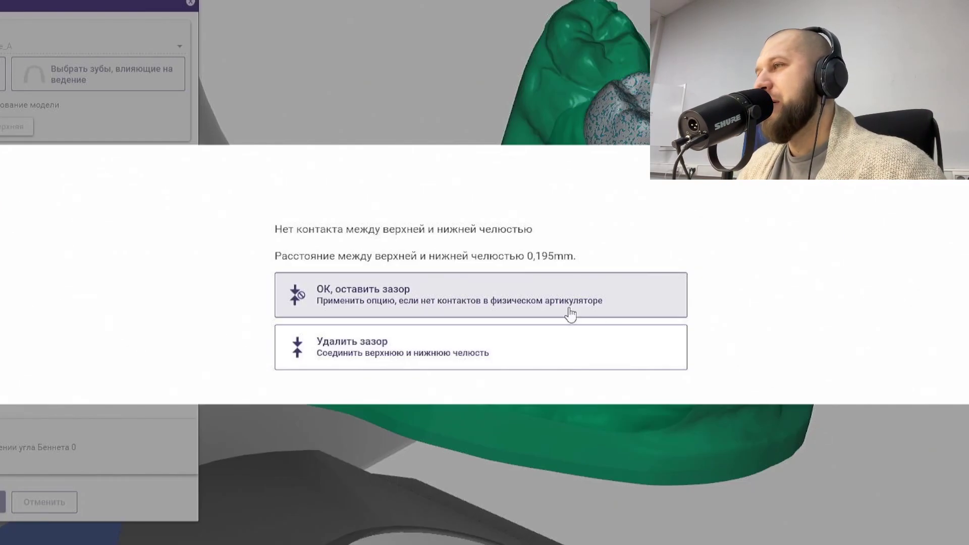
# Keep the 0.195 mm gap and run the articulator jaw-movement simulation to completion.
pyautogui.click(555, 303)
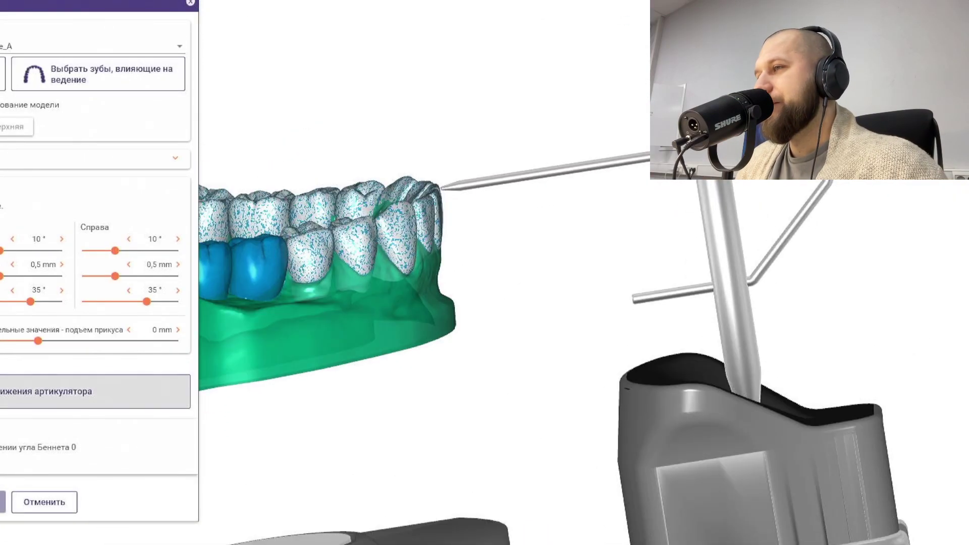
pyautogui.click(91, 391)
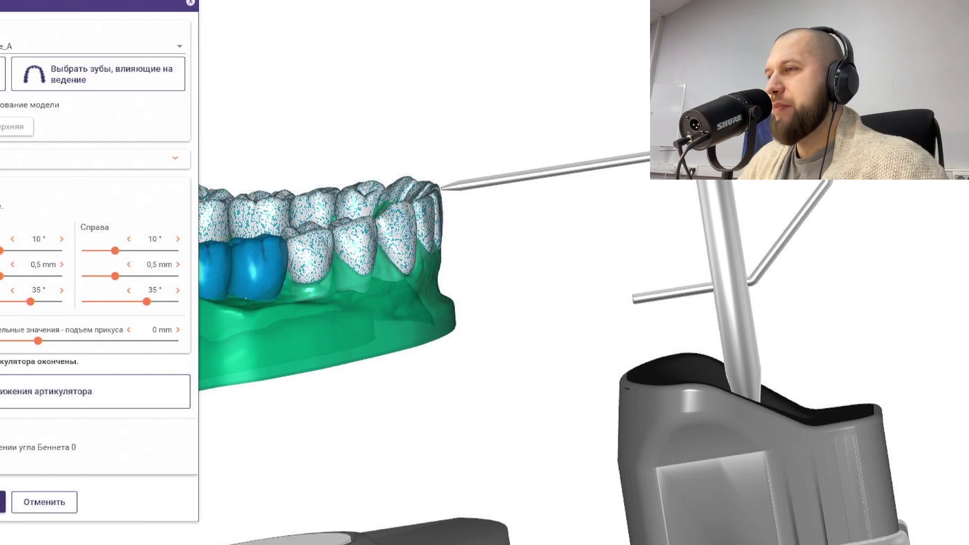
pyautogui.click(2, 498)
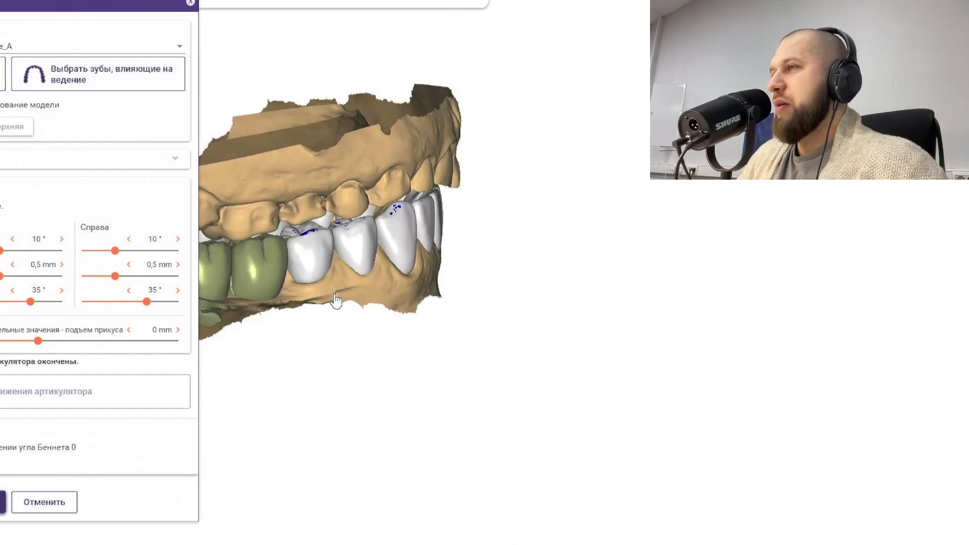
# Rotate and zoom over the lower arch from above to check its blue contact spots.
pyautogui.moveTo(330, 292); pyautogui.dragTo(160, 212, button='right')
pyautogui.scroll(5, 192, 222)
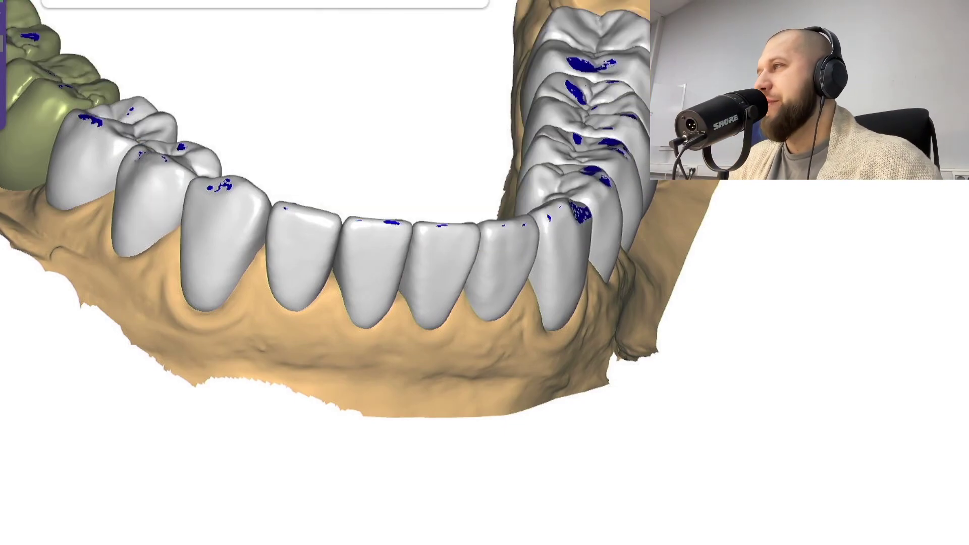
pyautogui.moveTo(468, 114); pyautogui.dragTo(471, 292, button='right')
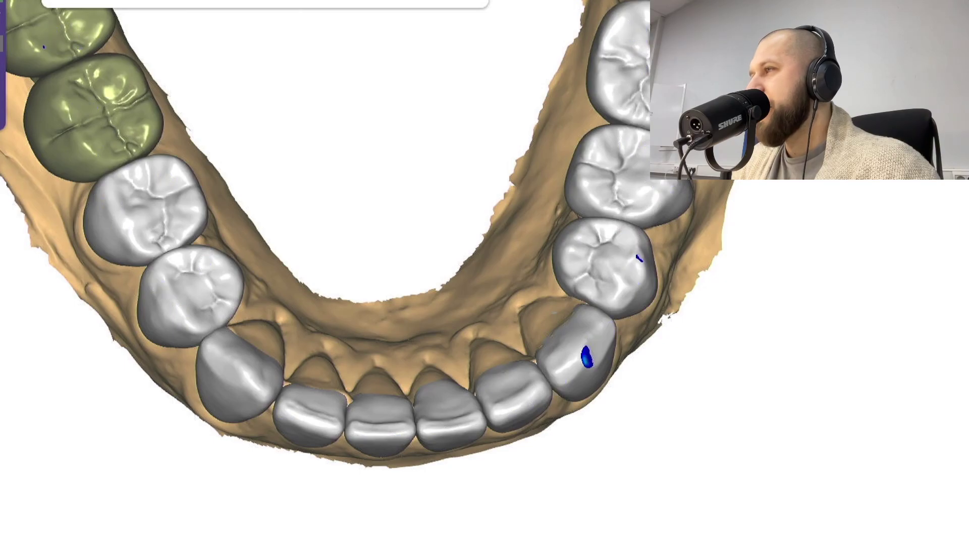
pyautogui.scroll(-3, 433, 238)
pyautogui.moveTo(433, 238); pyautogui.dragTo(244, 340, button='right')
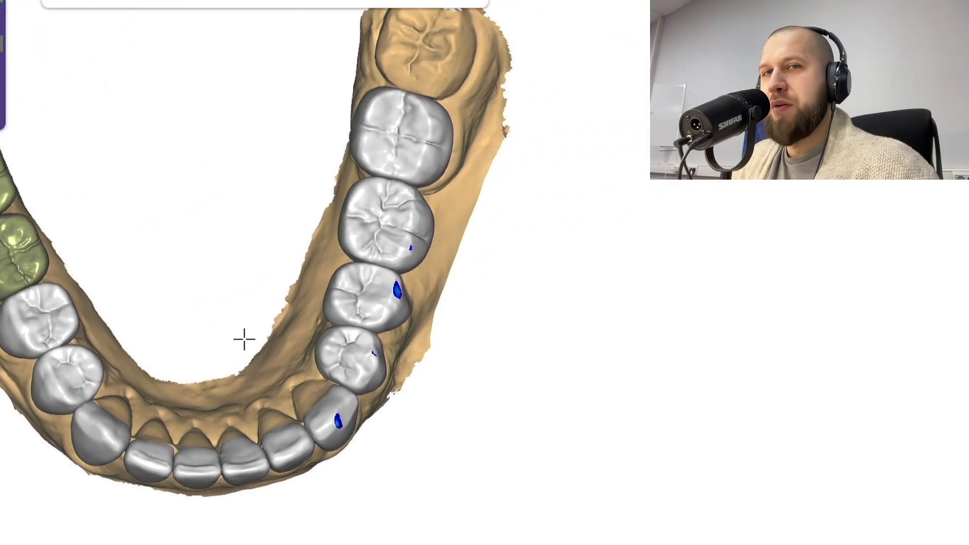
pyautogui.scroll(3, 252, 336)
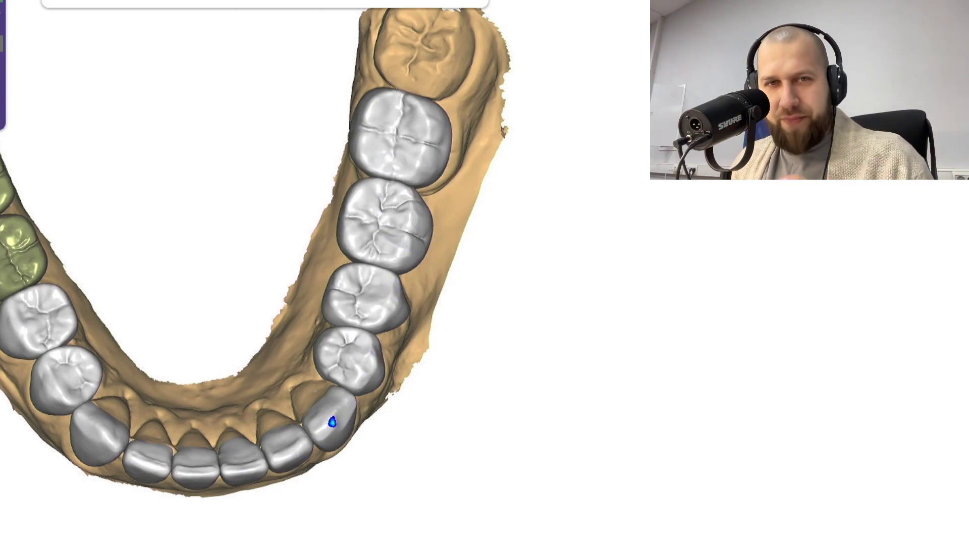
# Turn to a side view of the canine contact and show the upper jaw again.
pyautogui.scroll(2, 472, 292)
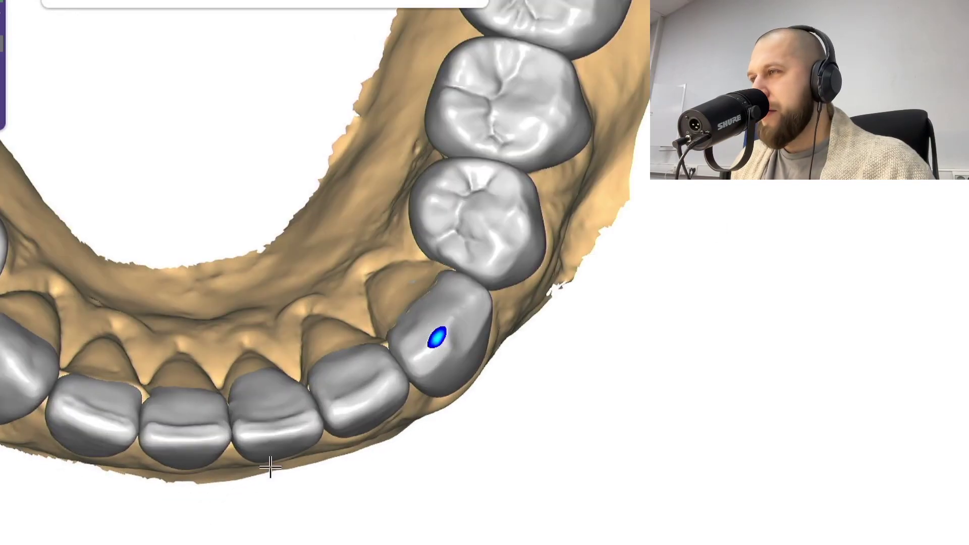
pyautogui.scroll(3, 472, 292)
pyautogui.moveTo(472, 292); pyautogui.dragTo(498, 238, button='right')
pyautogui.scroll(2, 493, 237)
pyautogui.click(418, 210)
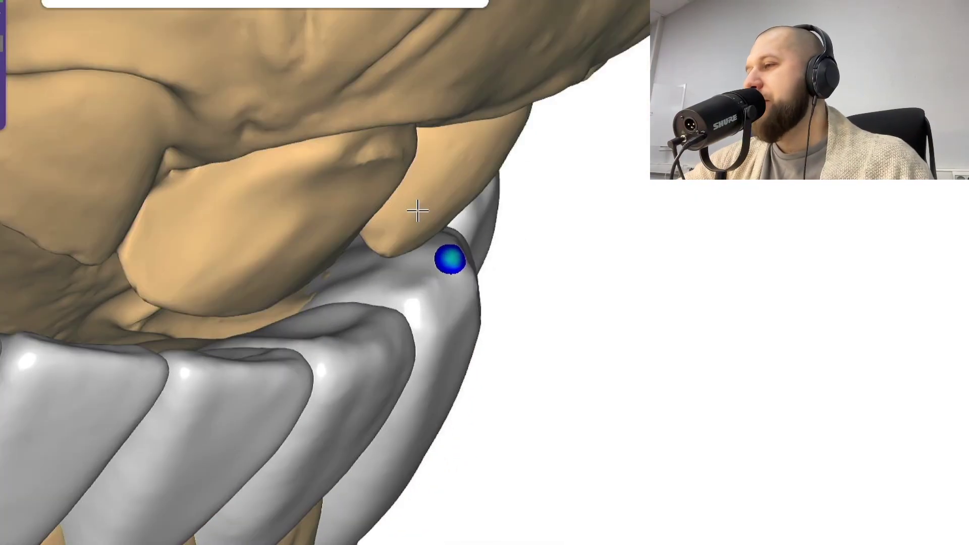
# Inspect the canine contact from frontal and oblique angles, then view the lower arch from below.
pyautogui.scroll(-3, 418, 210)
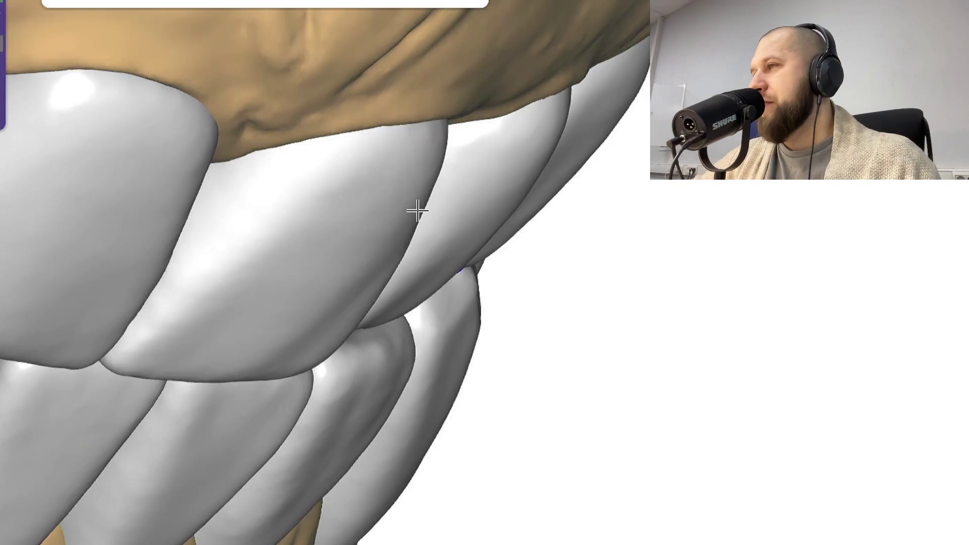
pyautogui.scroll(3, 560, 286)
pyautogui.moveTo(555, 290)
pyautogui.mouseDown(button='right')
pyautogui.moveTo(540, 281)
pyautogui.moveTo(553, 288)
pyautogui.mouseUp(button='right')
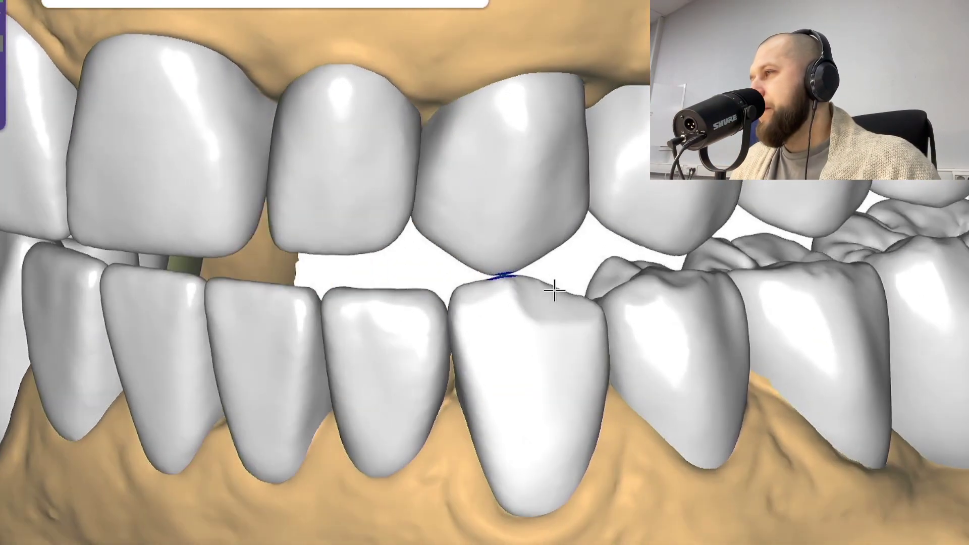
pyautogui.scroll(2, 560, 278)
pyautogui.scroll(1, 566, 266)
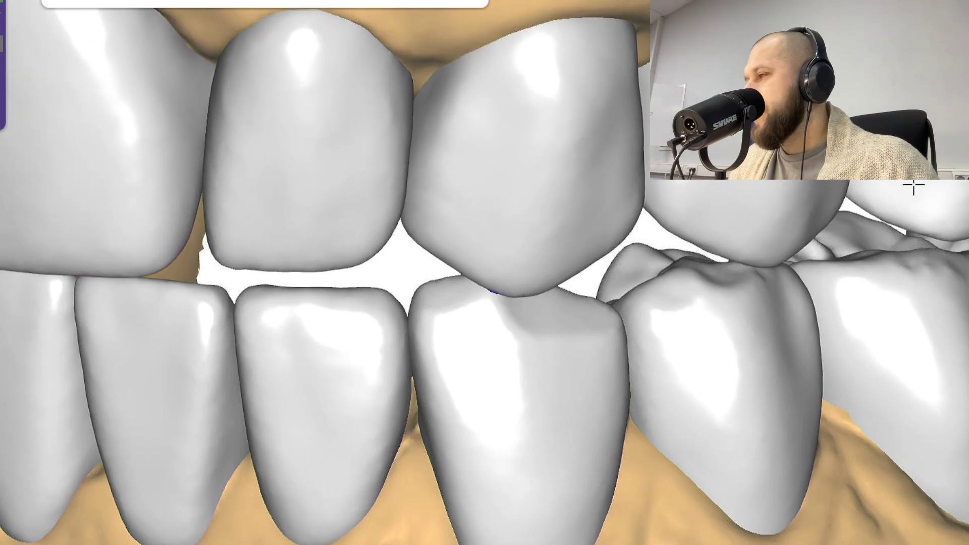
pyautogui.scroll(-2, 212, 372)
pyautogui.scroll(-2, 212, 372)
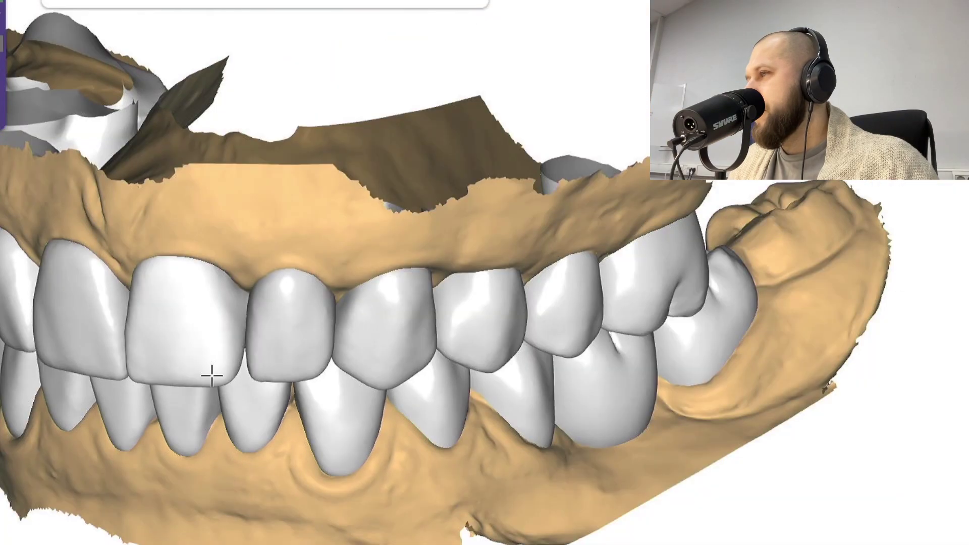
pyautogui.moveTo(212, 372); pyautogui.dragTo(200, 368, button='right')
pyautogui.scroll(3, 279, 367)
pyautogui.moveTo(279, 367)
pyautogui.mouseDown(button='right')
pyautogui.moveTo(212, 363)
pyautogui.moveTo(262, 324)
pyautogui.mouseUp(button='right')
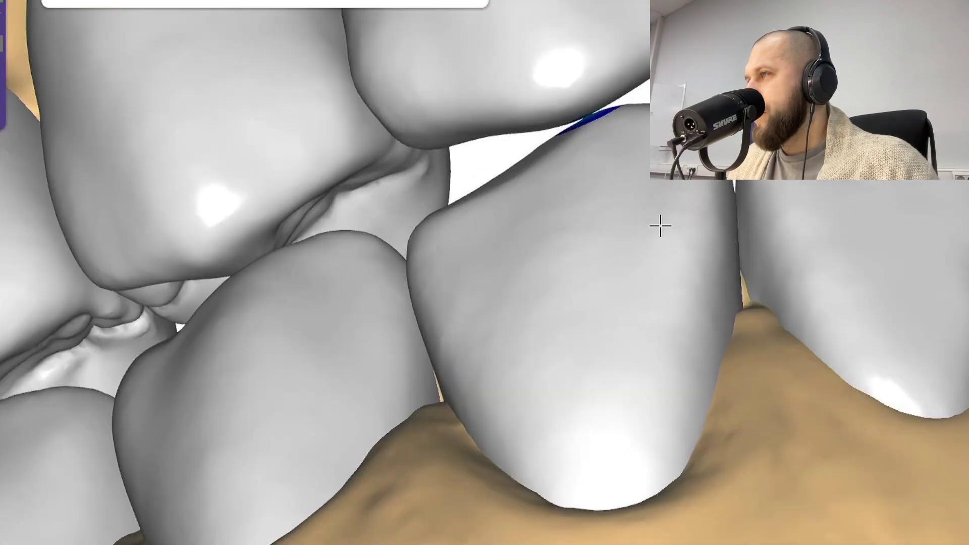
pyautogui.moveTo(660, 223); pyautogui.dragTo(545, 75, button='right')
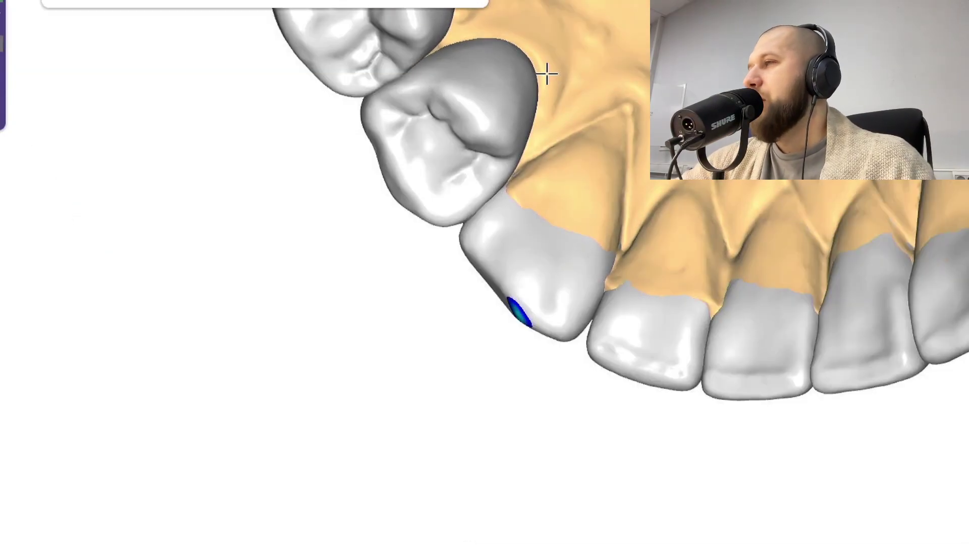
pyautogui.scroll(-3, 505, 40)
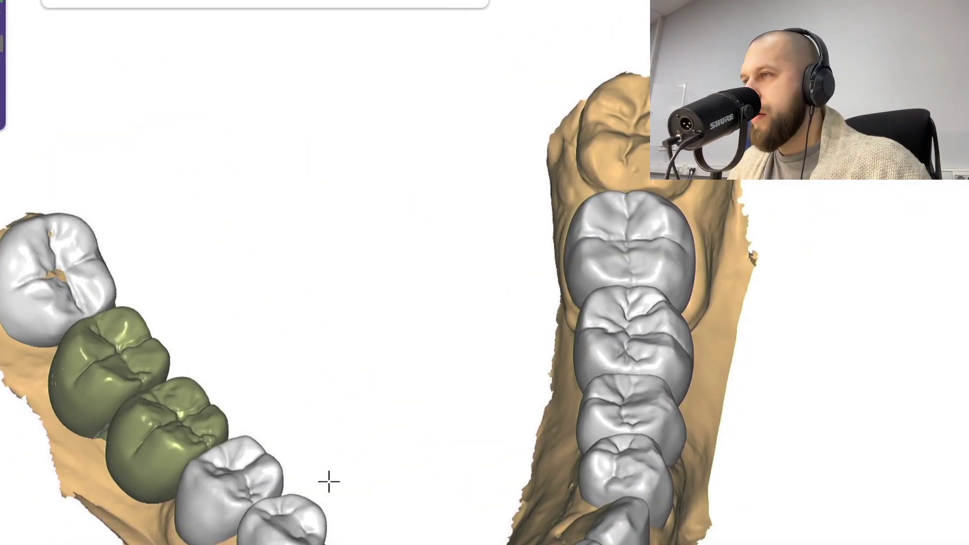
# Orbit and zoom the lower arch's green crowns from above and the side to check contacts.
pyautogui.moveTo(329, 480); pyautogui.dragTo(315, 320, button='right')
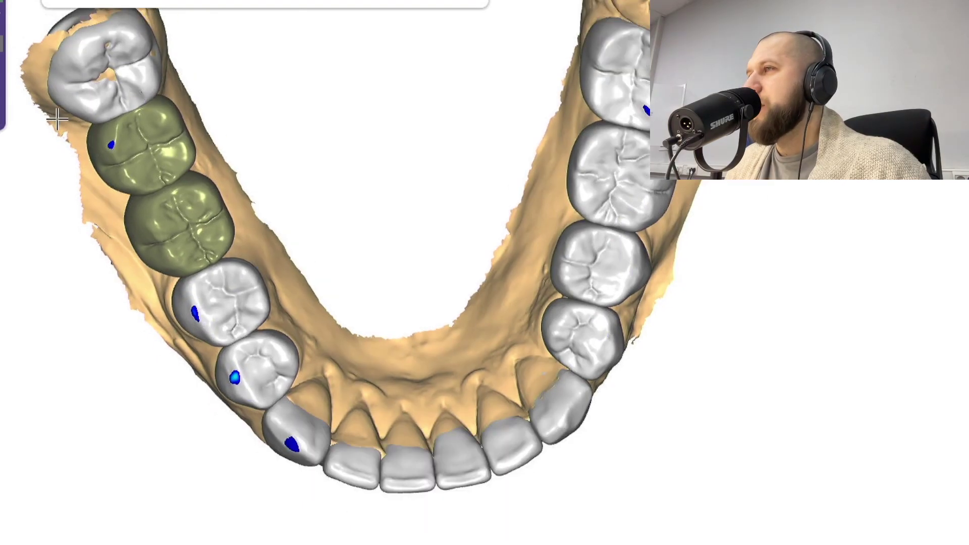
pyautogui.moveTo(76, 303); pyautogui.dragTo(55, 116, button='right')
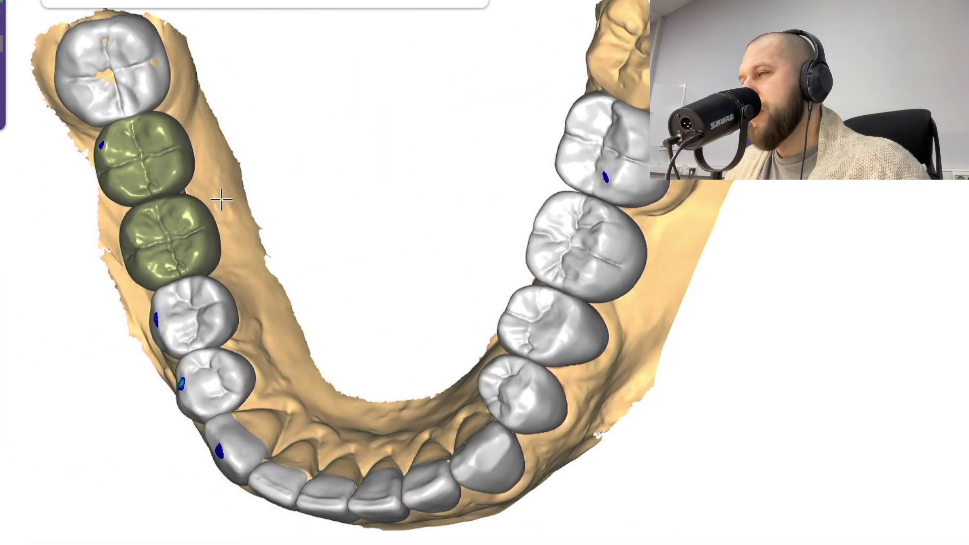
pyautogui.scroll(3, 221, 200)
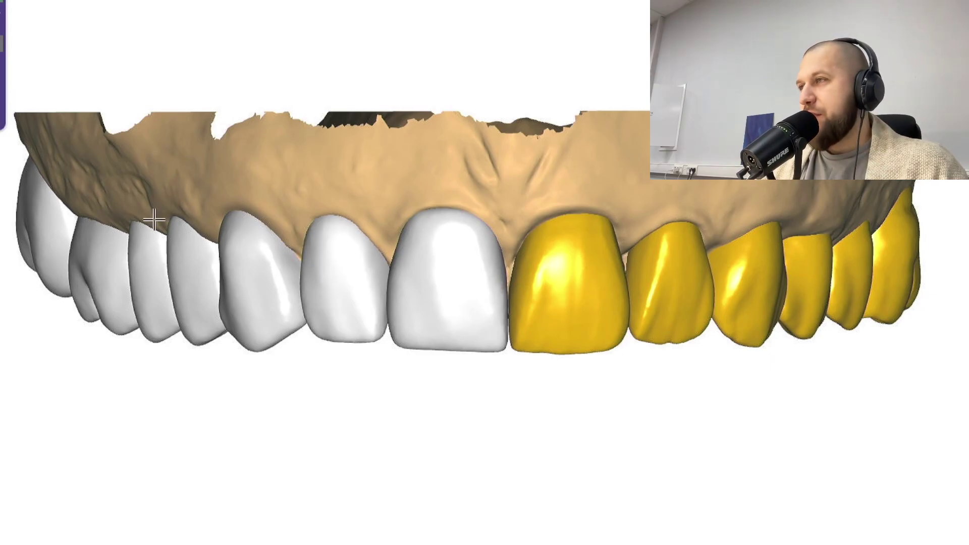
pyautogui.moveTo(368, 335)
pyautogui.mouseDown(button='middle')
pyautogui.moveTo(581, 309)
pyautogui.moveTo(451, 351)
pyautogui.moveTo(463, 345)
pyautogui.mouseUp(button='middle')
pyautogui.scroll(-1, 463, 345)
pyautogui.scroll(-2, 463, 345)
pyautogui.scroll(-1, 463, 342)
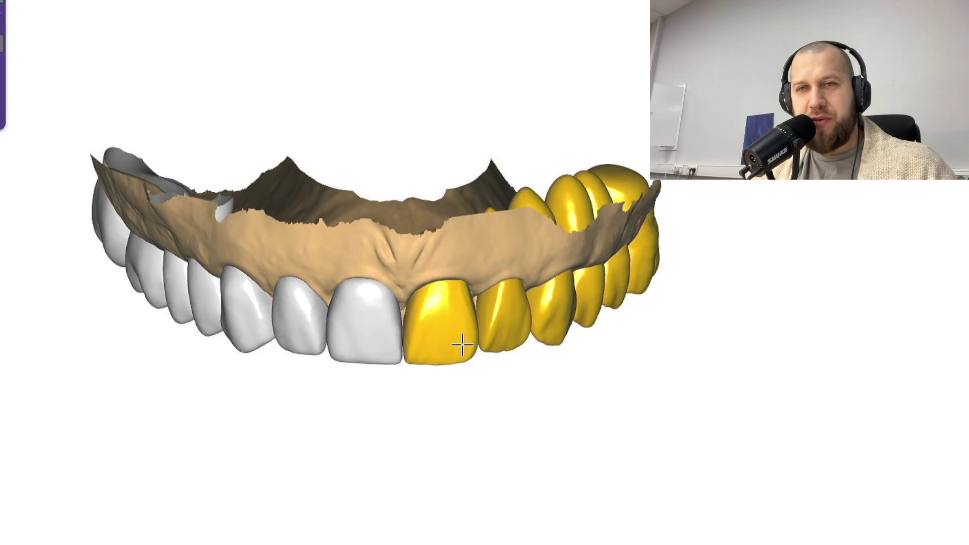